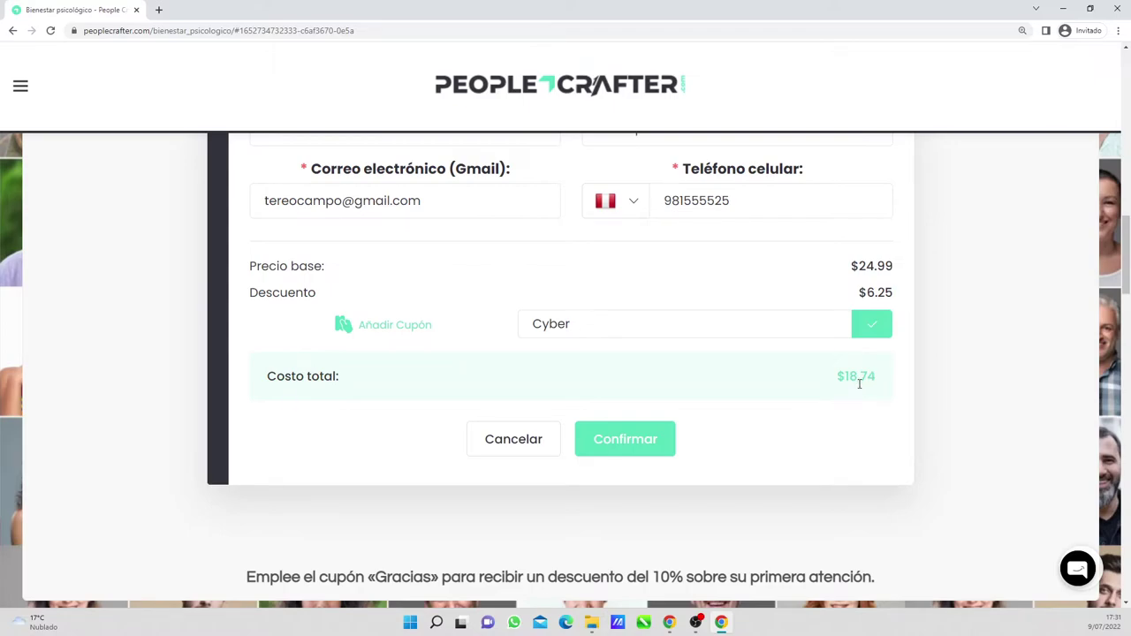
- Confirm the discounted psychotherapy reservation so the cart shows it at $18.74 with the coupon
left_click(633, 450)
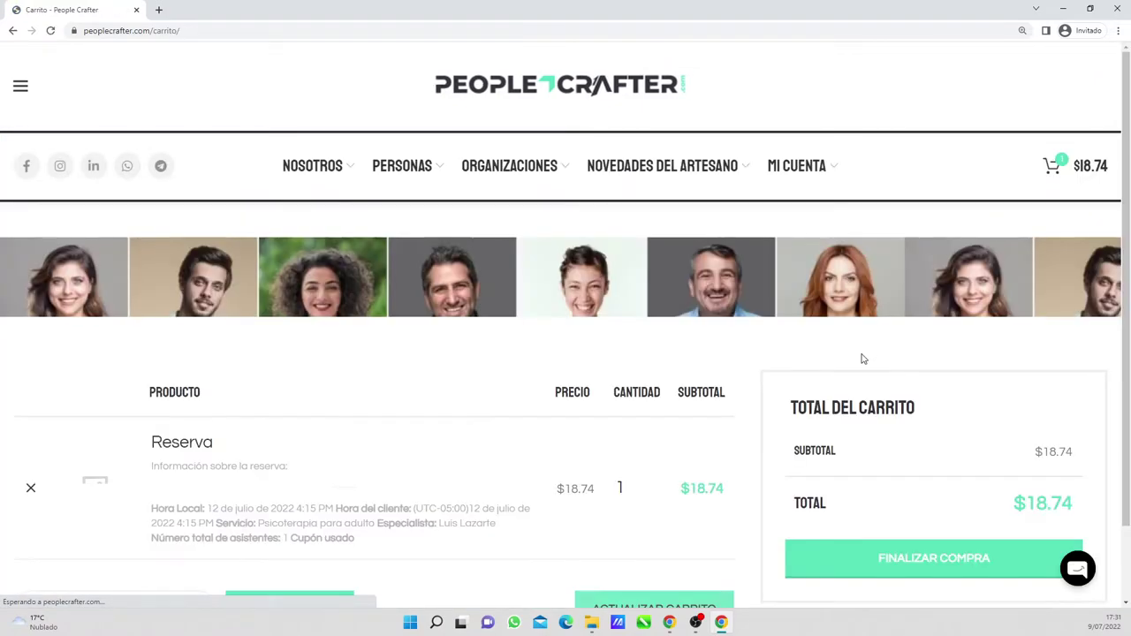
key("ctrl+minus")
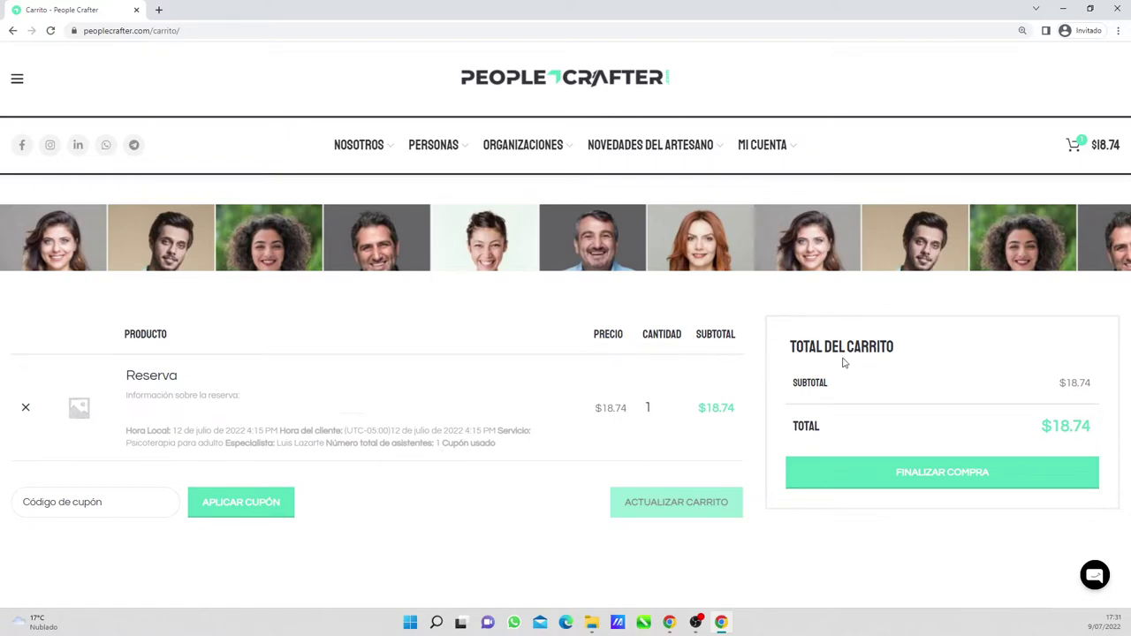
- Proceed to checkout and keep Perú as the billing country
left_click(892, 476)
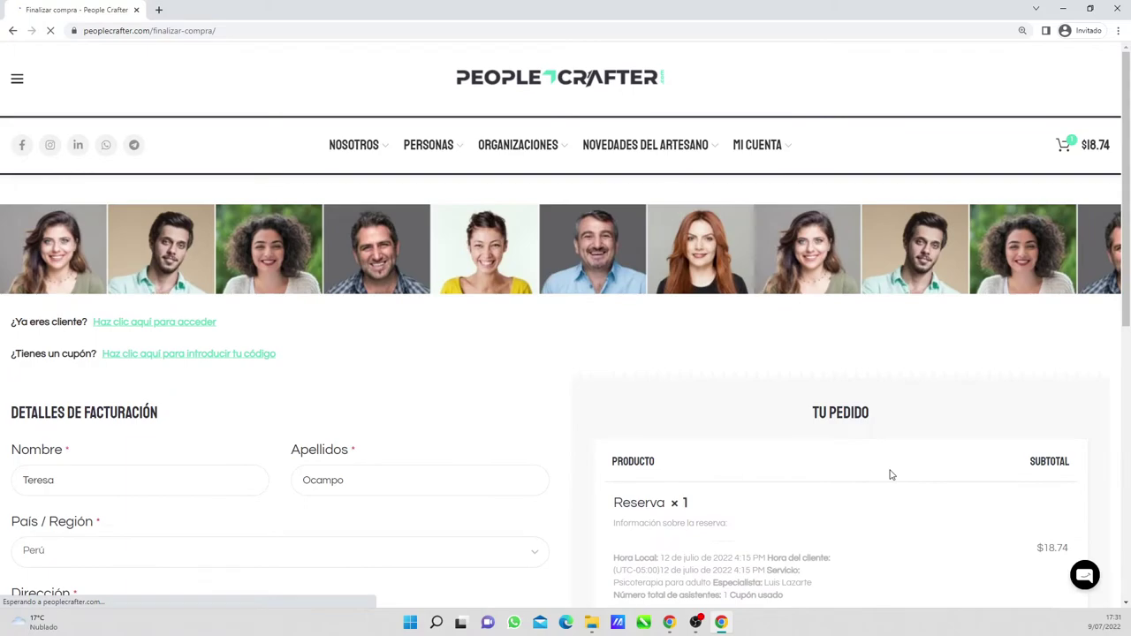
scroll(891, 475, "down", 3)
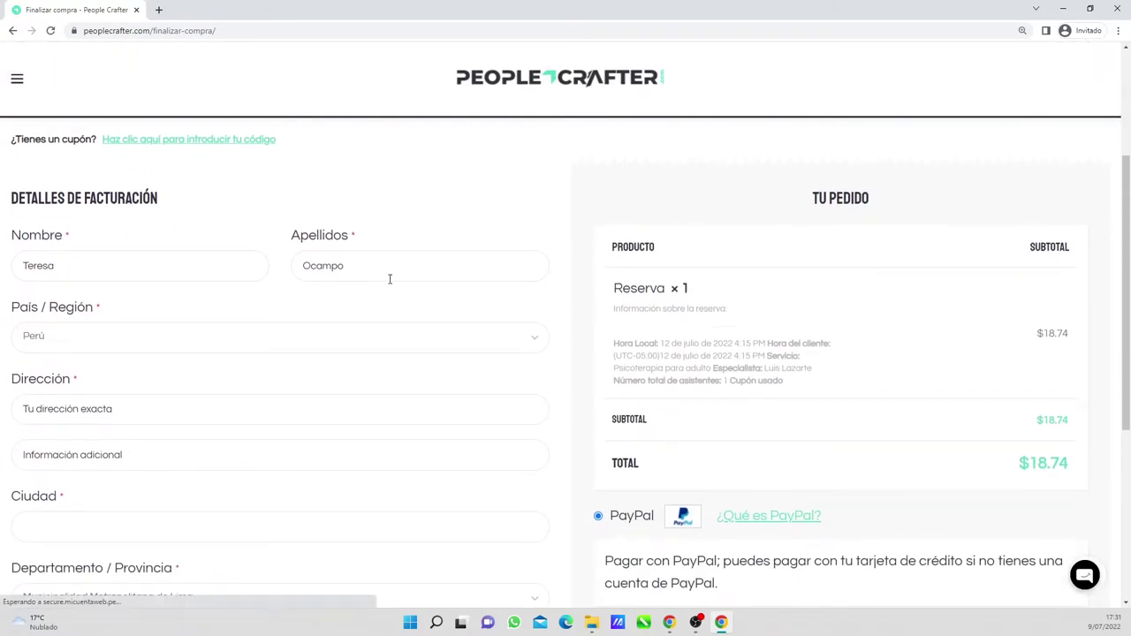
left_click(486, 336)
left_click(64, 493)
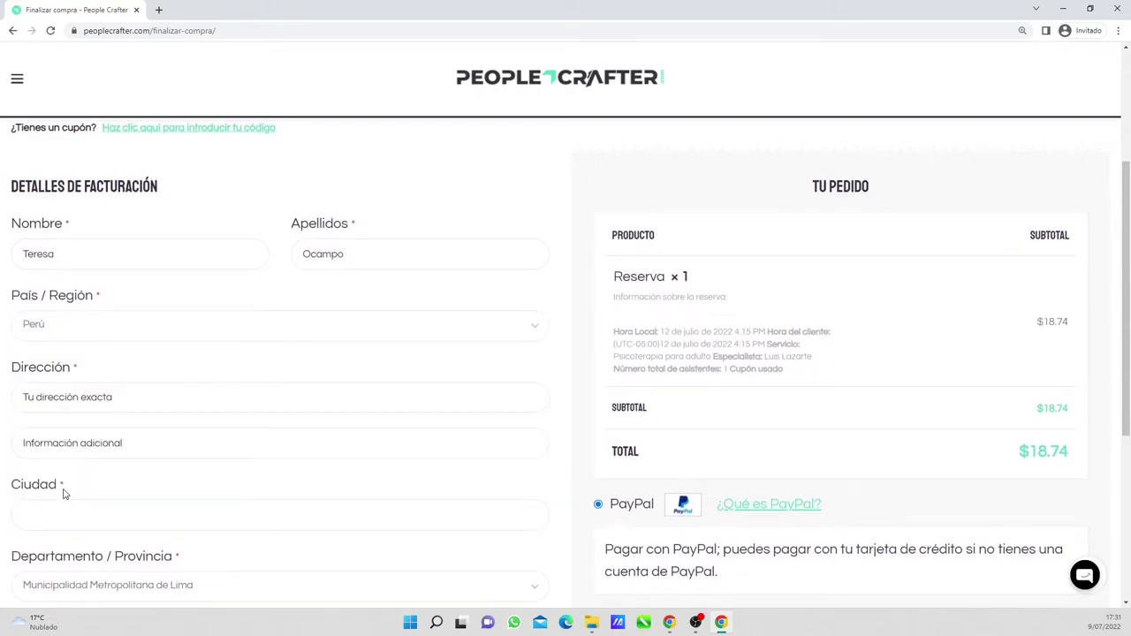
- Enter the billing street address in the Dirección field
left_click(78, 397)
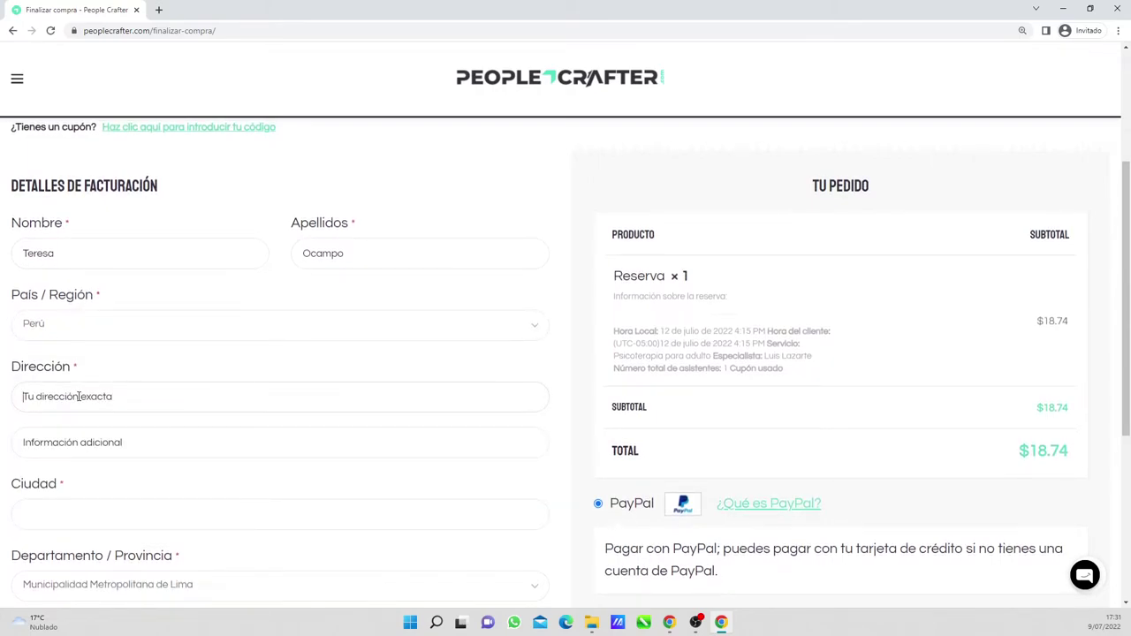
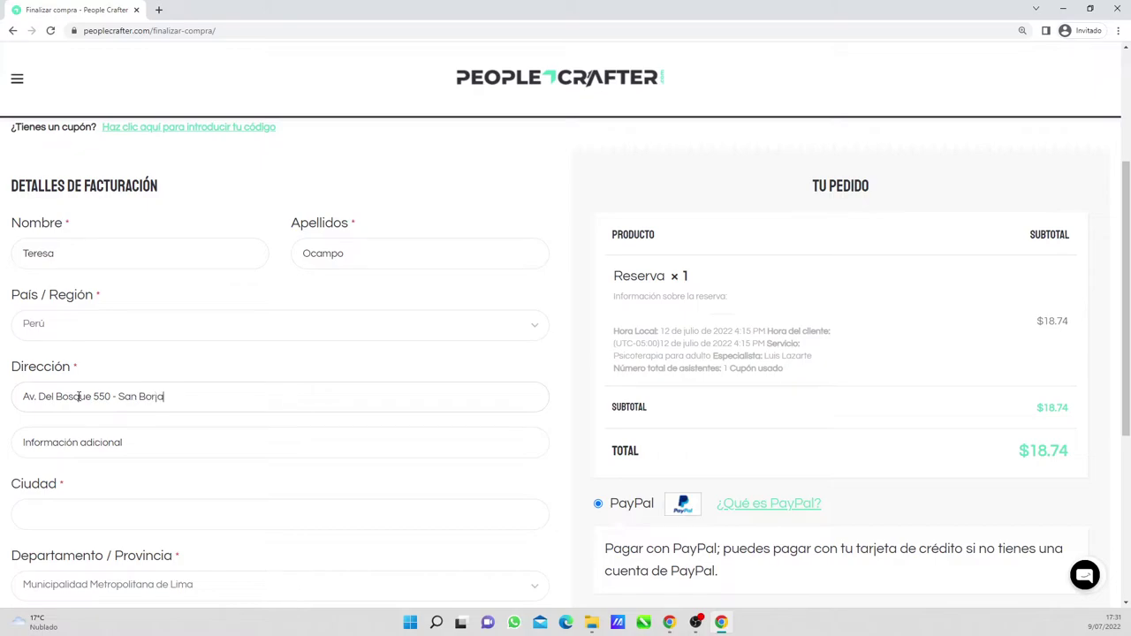
- Add a landmark reference line under Información adicional in the billing address
scroll(84, 402, "down", 1)
left_click(96, 411)
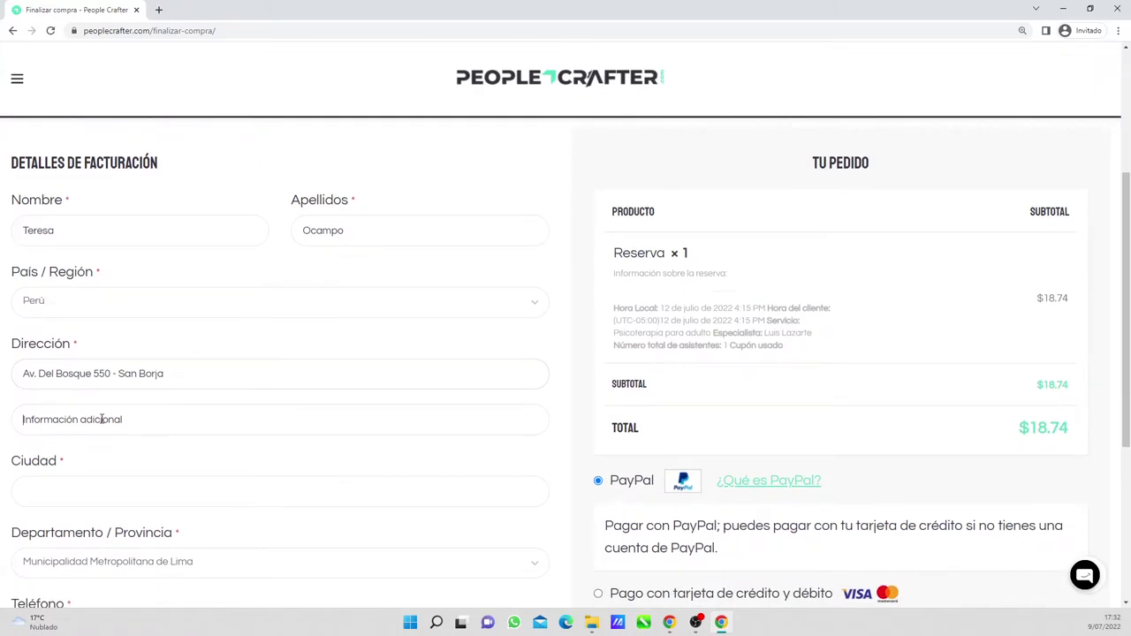
scroll(116, 416, "down", 1)
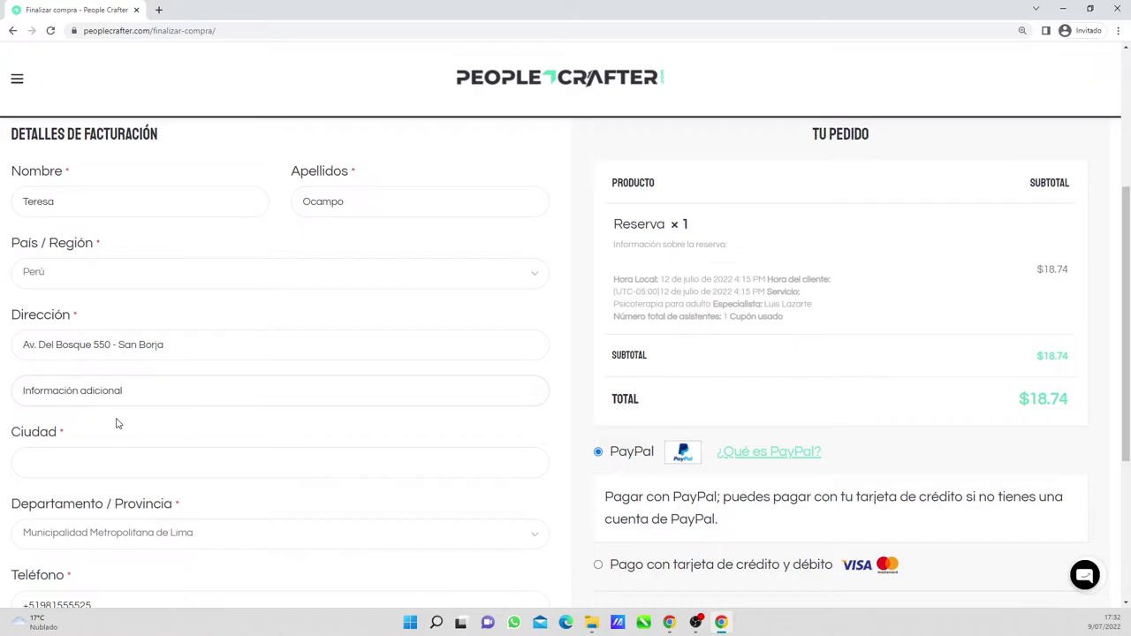
type("Referencia - Cuartel General del Ejercito")
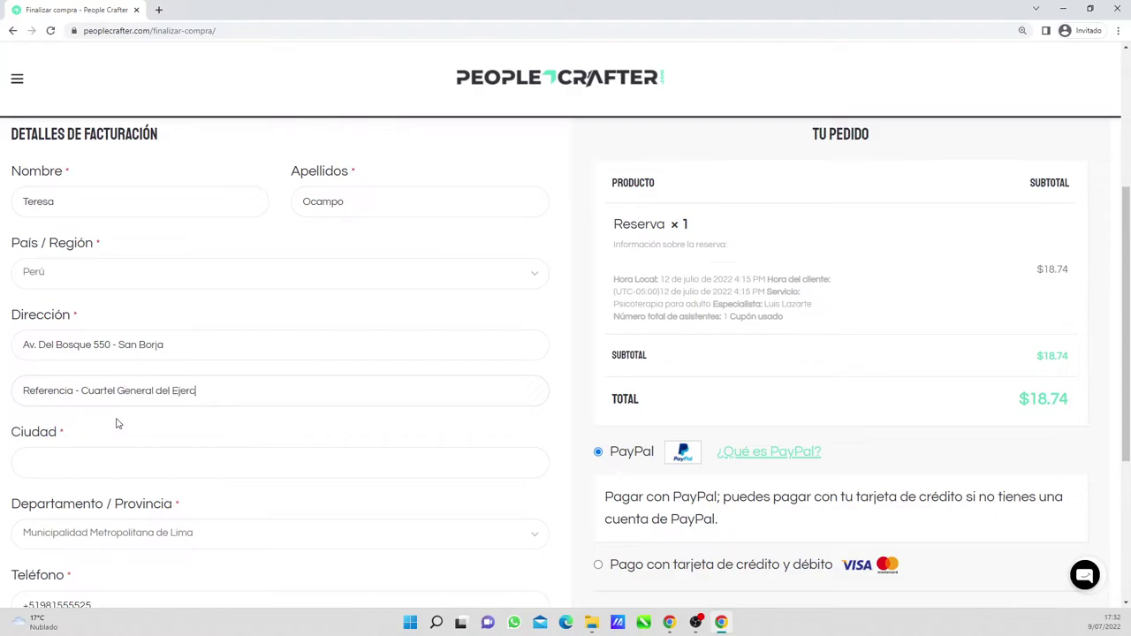
- Set the billing city to Lima
scroll(117, 425, "down", 1)
left_click(153, 433)
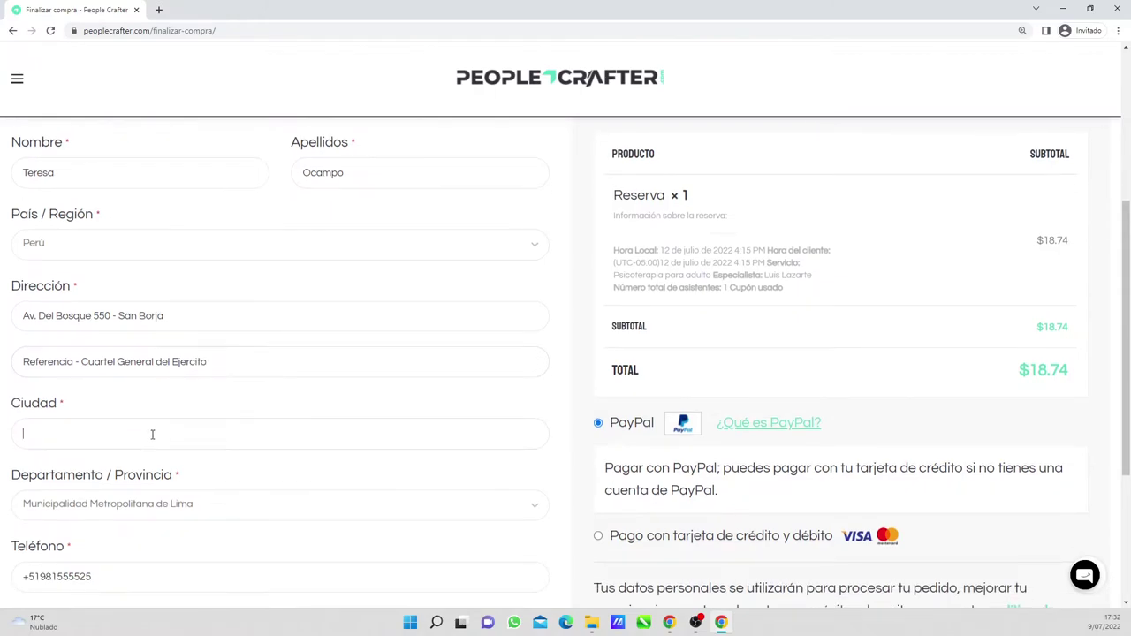
type("Lima")
scroll(152, 433, "down", 1)
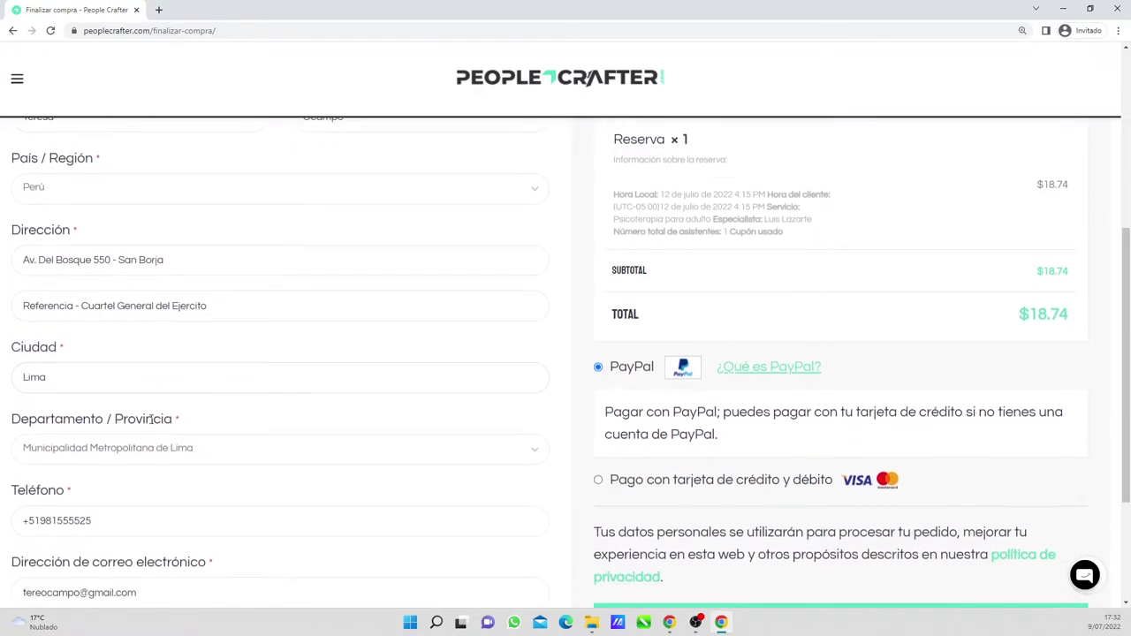
scroll(232, 477, "down", 3)
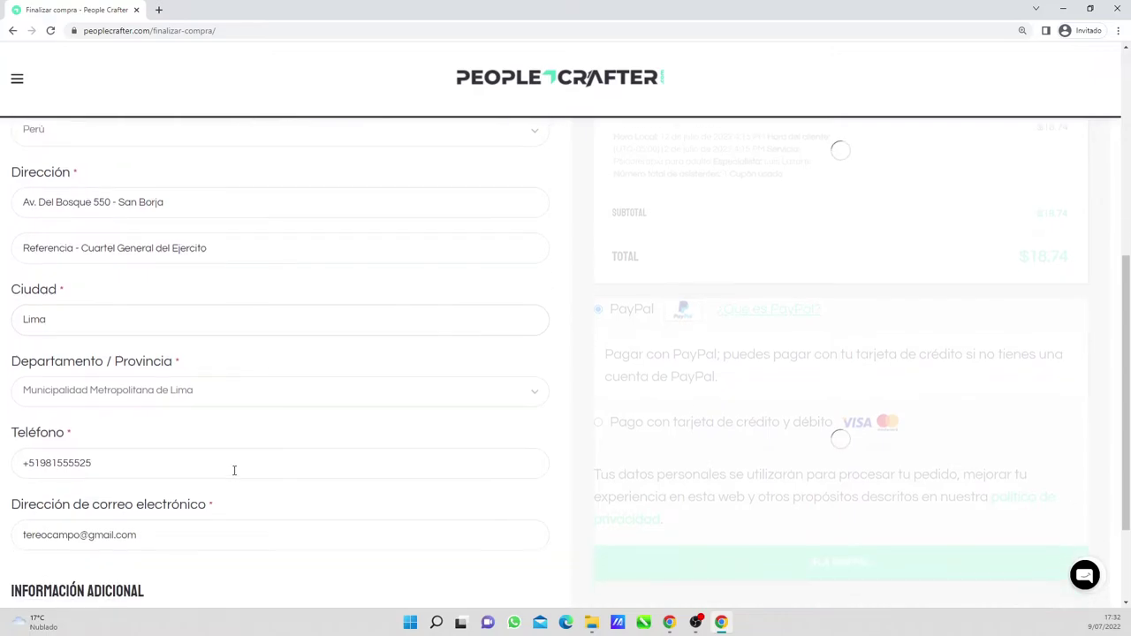
scroll(486, 310, "up", 2)
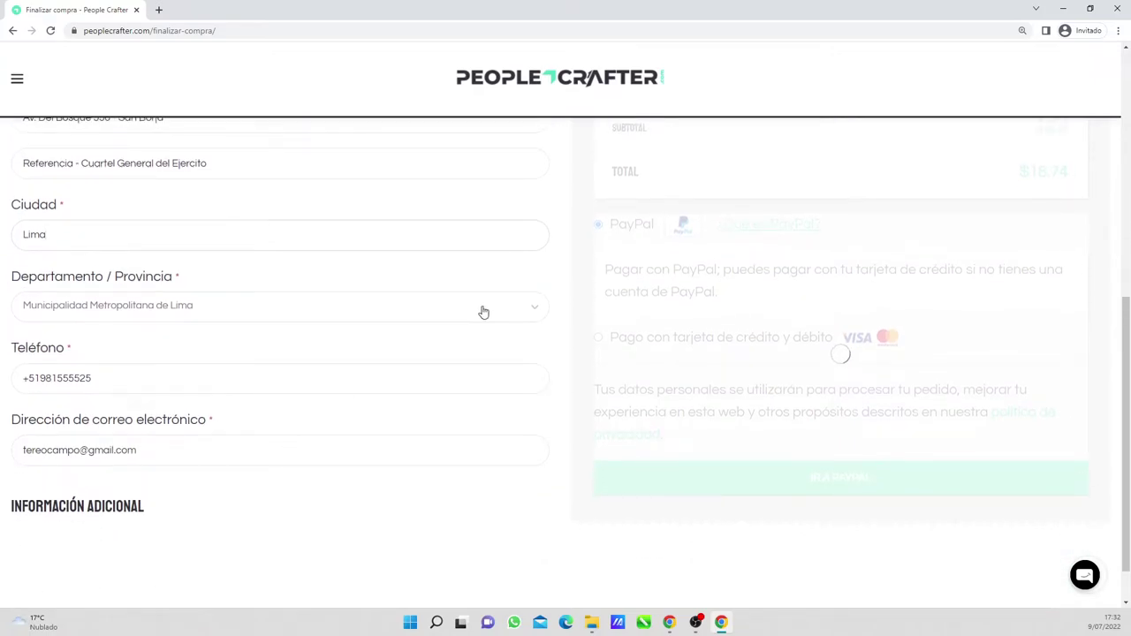
scroll(856, 285, "up", 1)
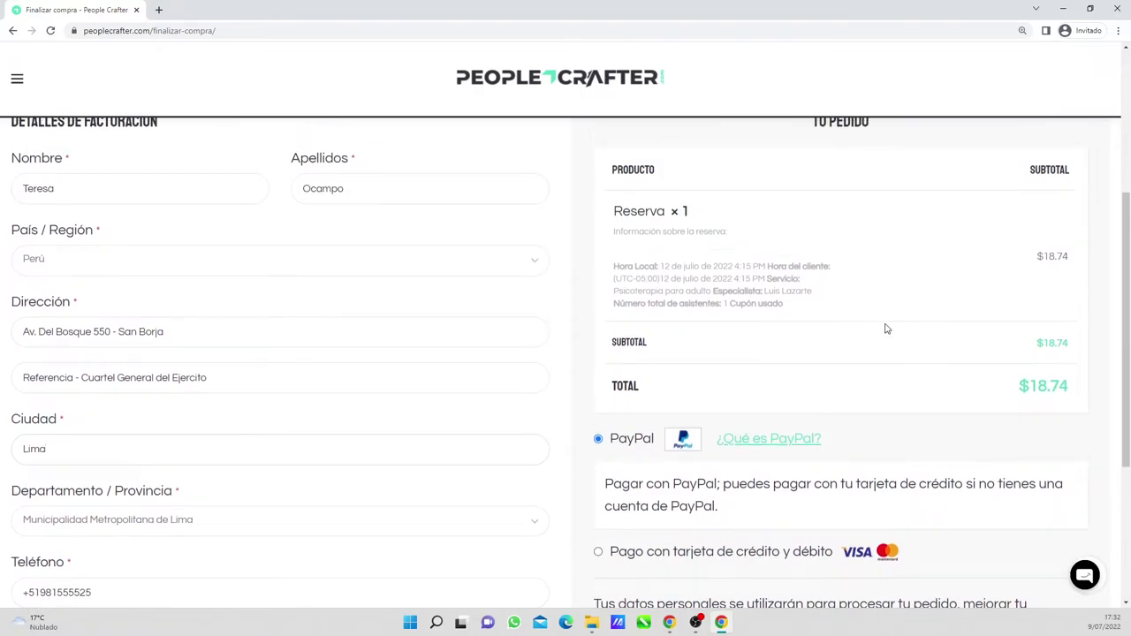
scroll(794, 359, "down", 1)
- Scroll down the checkout to the PayPal and card payment options below the $18.74 total
scroll(794, 360, "down", 1)
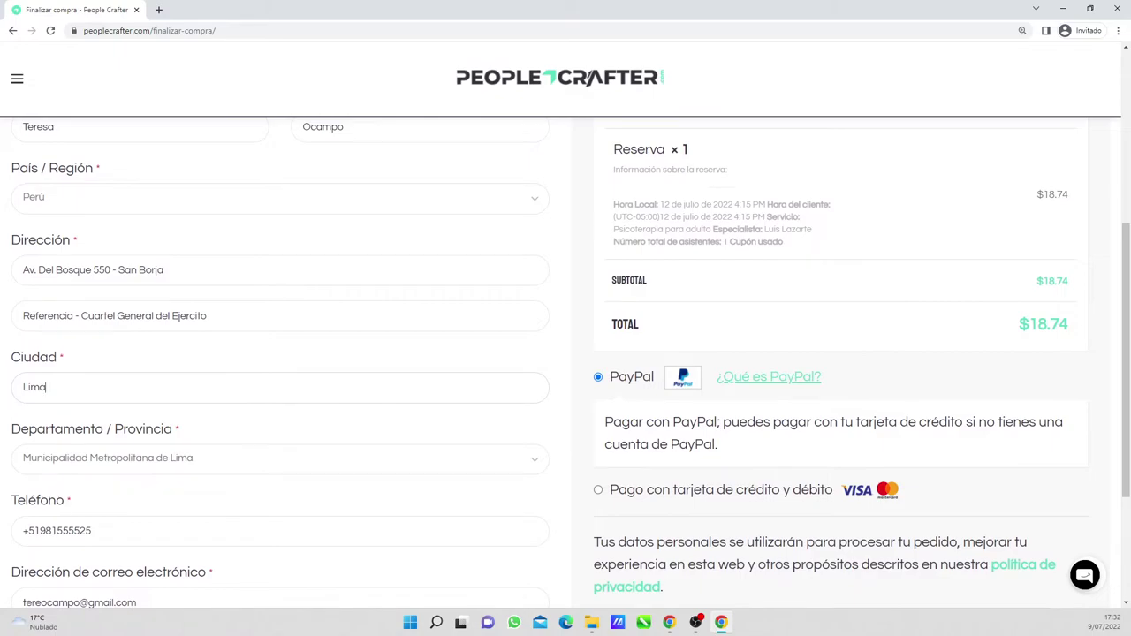
scroll(670, 385, "down", 1)
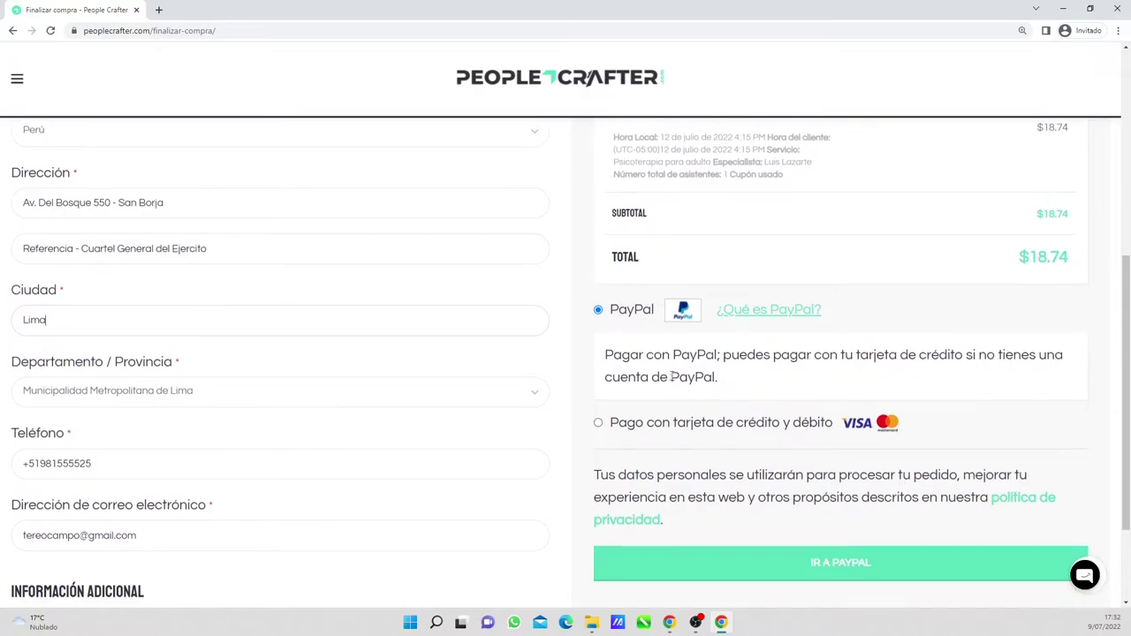
scroll(609, 422, "down", 1)
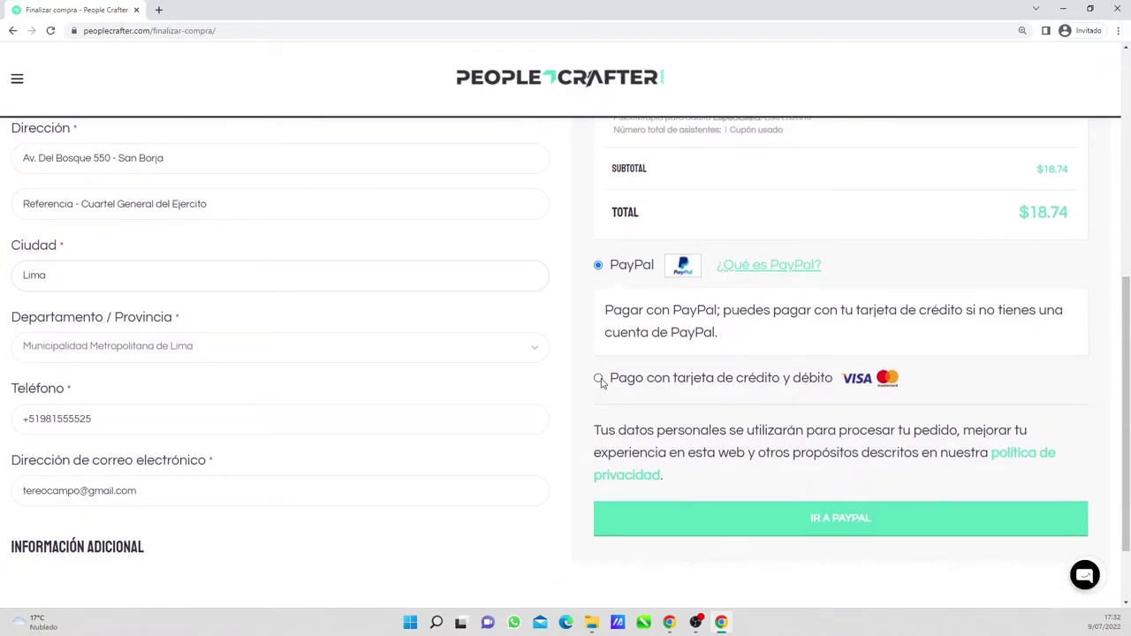
- Select 'Pago con tarjeta de crédito y débito' and visit the card number, expiry and CVV fields, leaving them empty
left_click(599, 379)
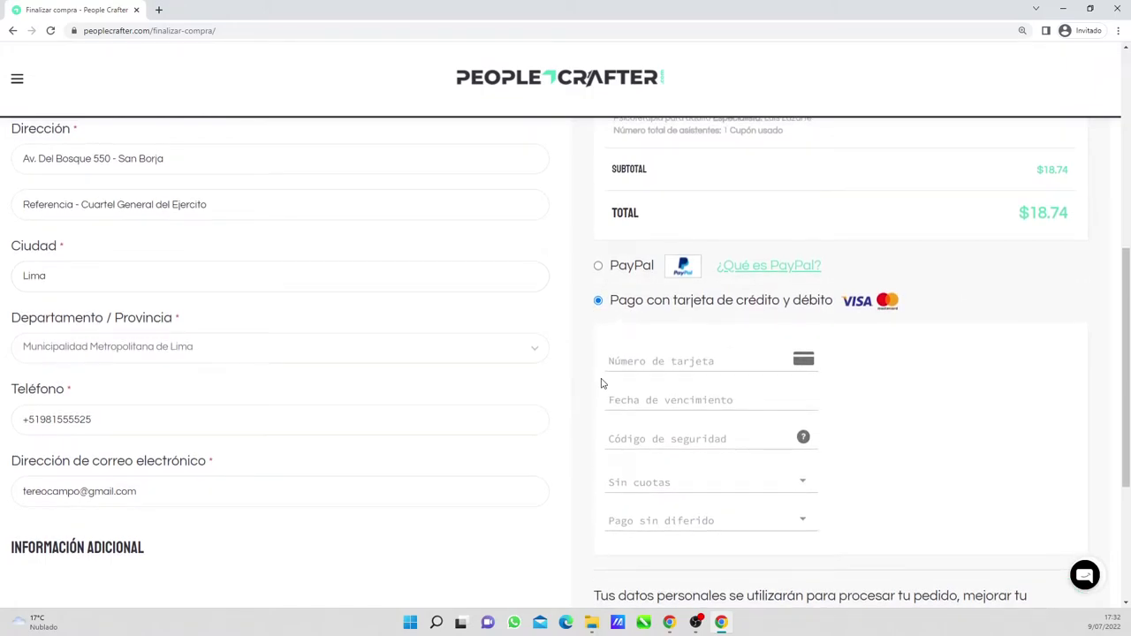
scroll(699, 336, "down", 1)
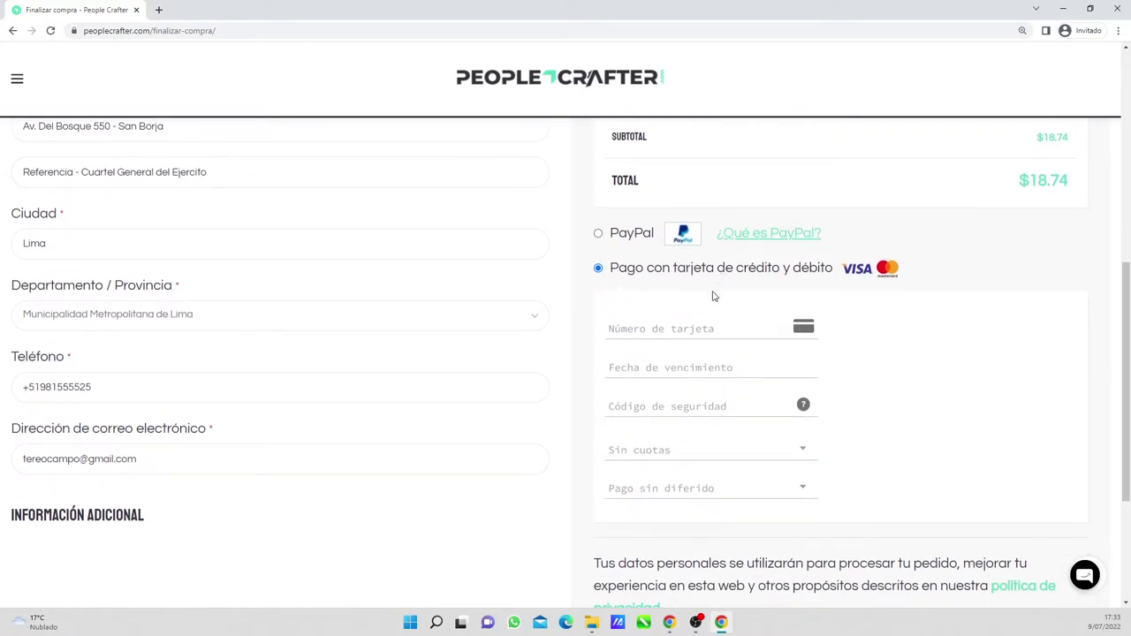
left_click(701, 327)
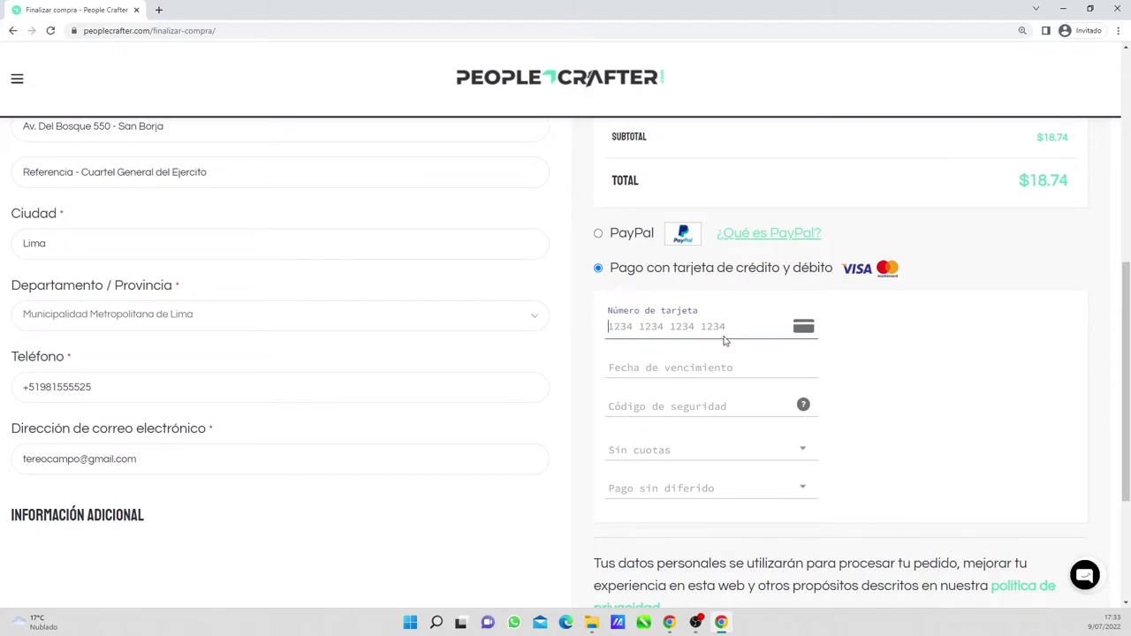
left_click(676, 370)
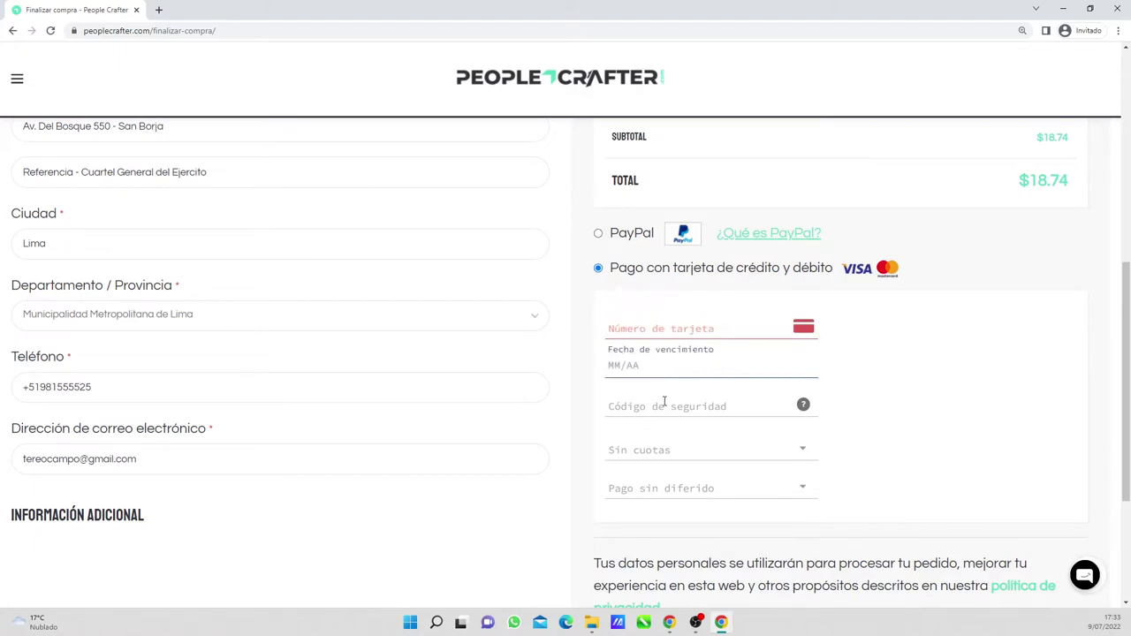
left_click(658, 404)
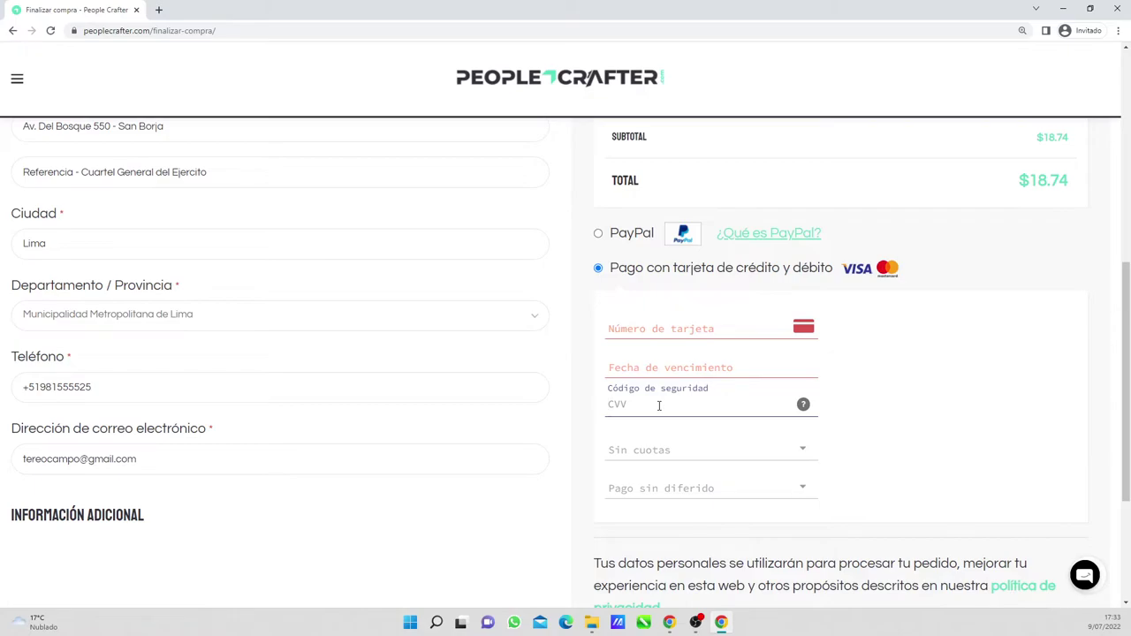
scroll(663, 403, "down", 1)
left_click(669, 413)
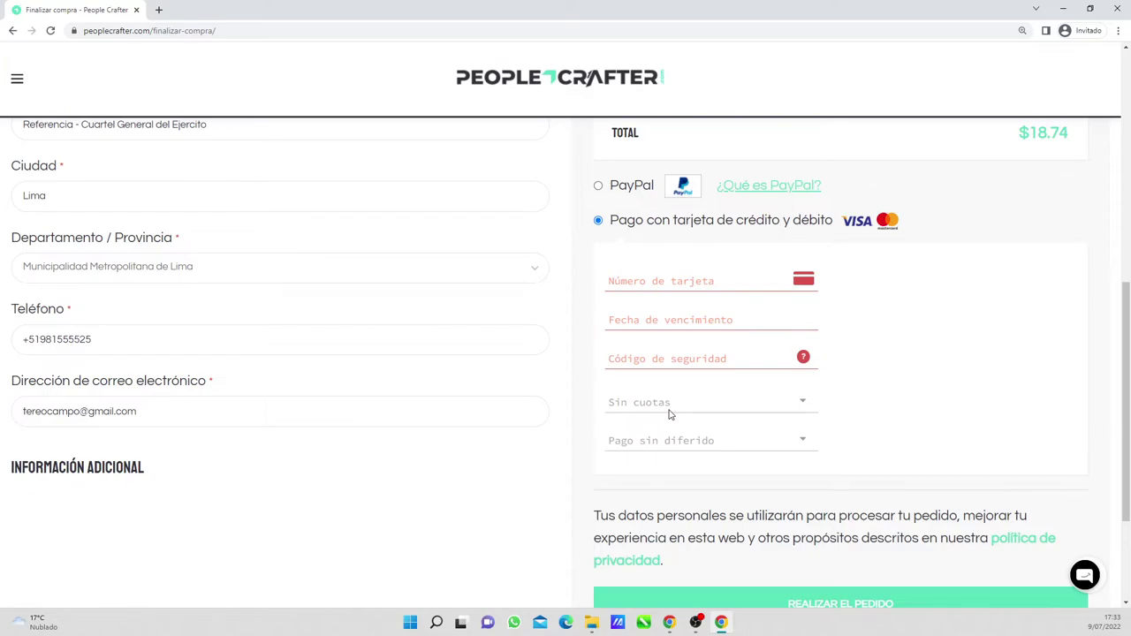
scroll(810, 505, "down", 1)
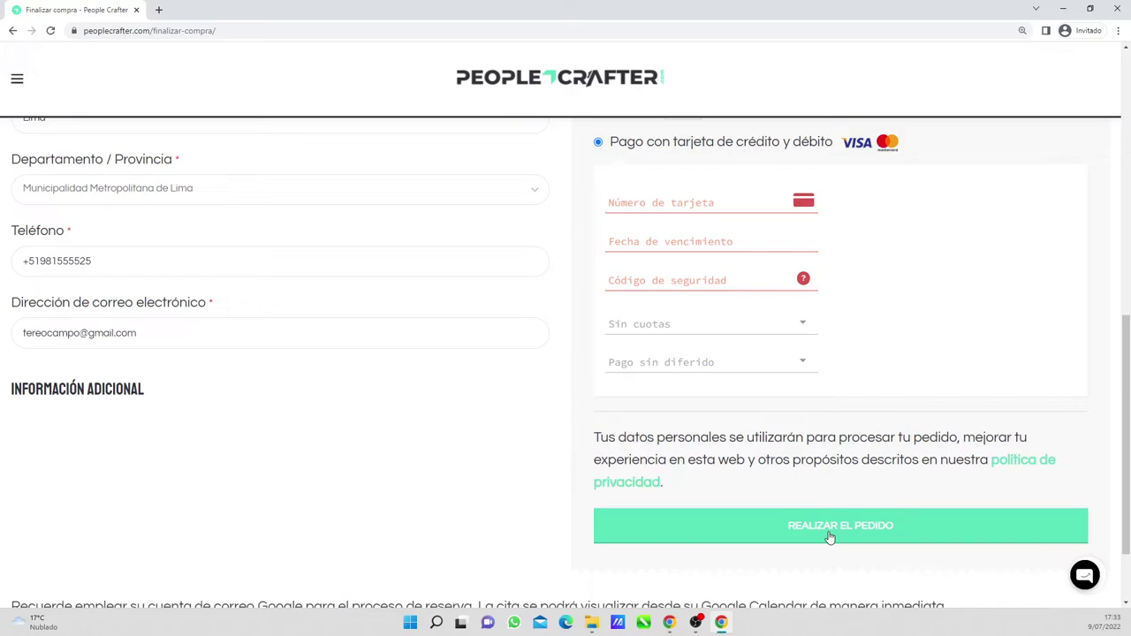
- Zoom the page out to 110% and select PayPal as the payment method
key("ctrl+minus")
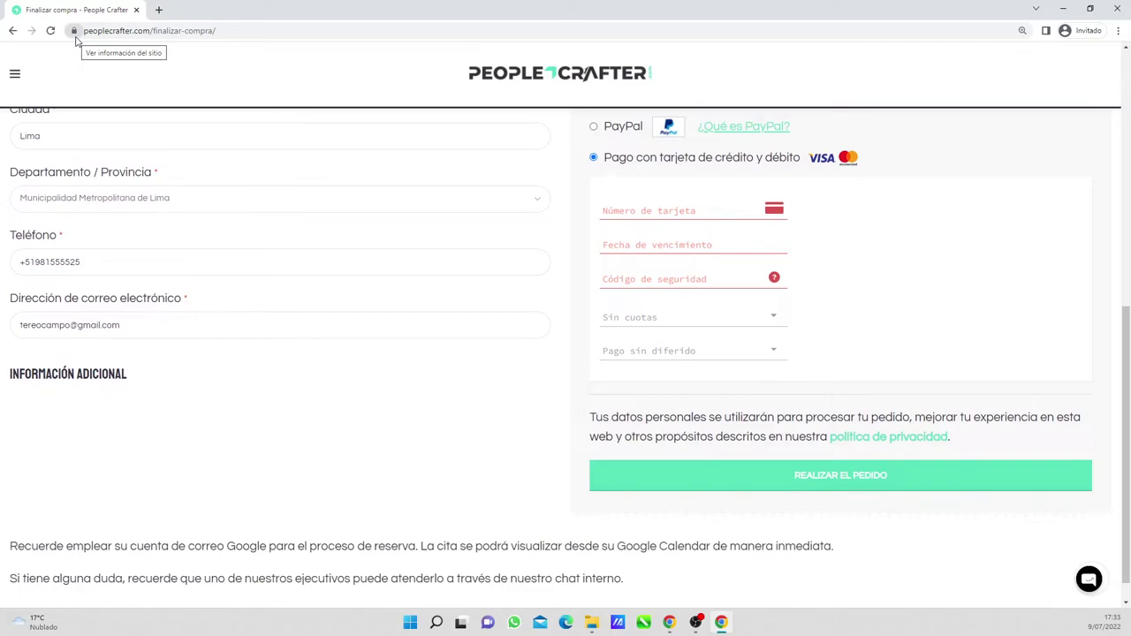
scroll(891, 292, "up", 1)
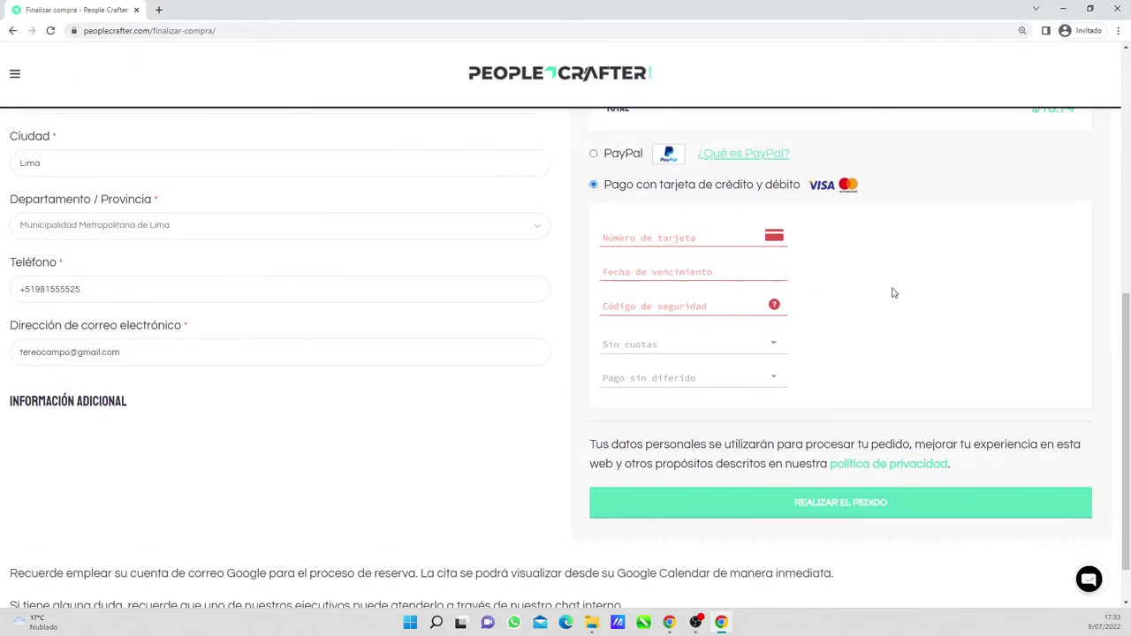
left_click_drag(730, 170, 627, 173)
left_click(627, 172)
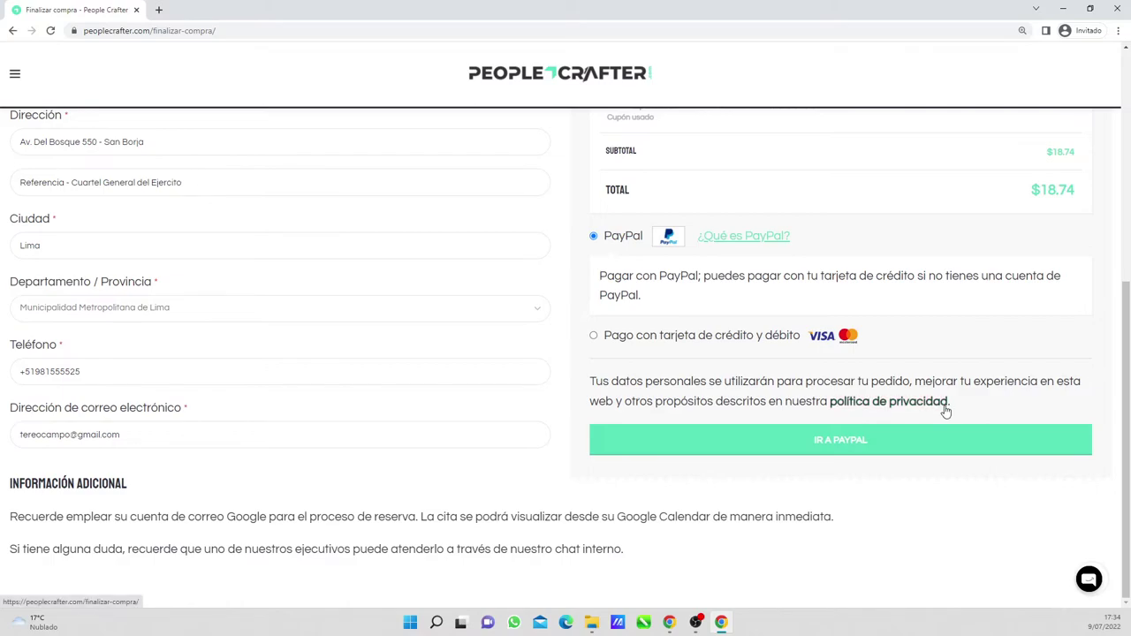
- Toggle between card and PayPal, ending on credit/debit card payment with the page at 100%
left_click(594, 336)
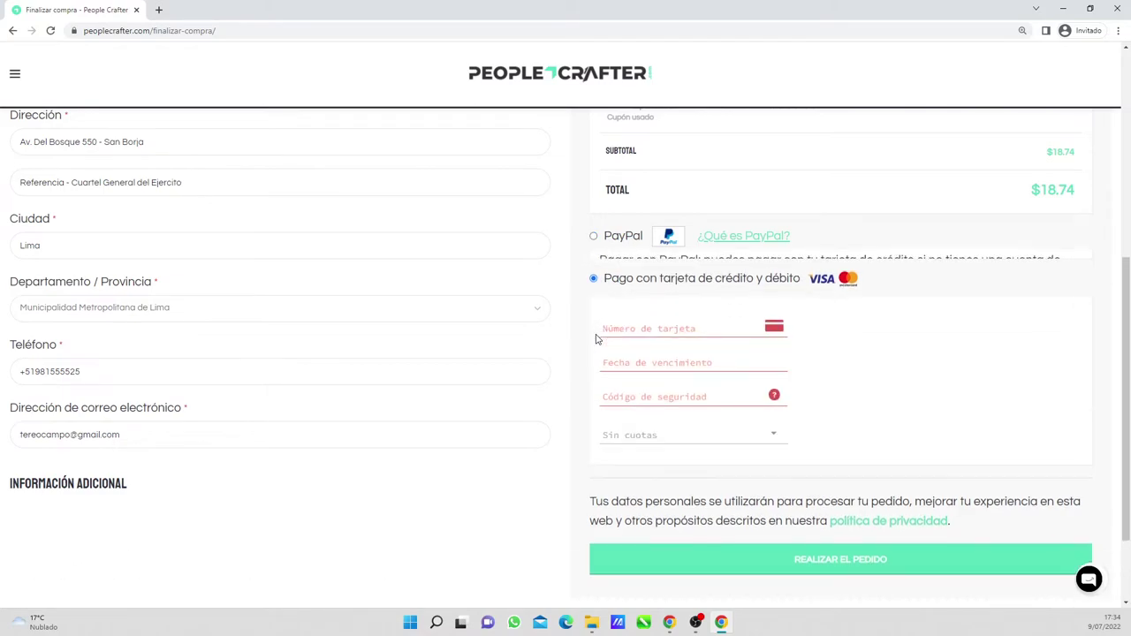
left_click(594, 236)
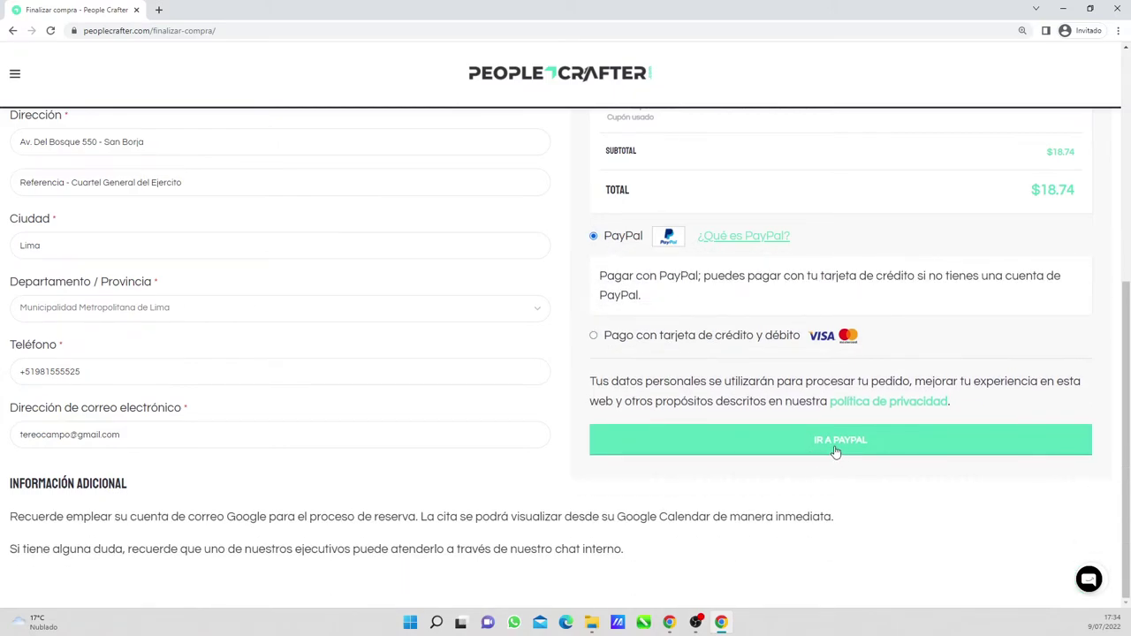
left_click(594, 336)
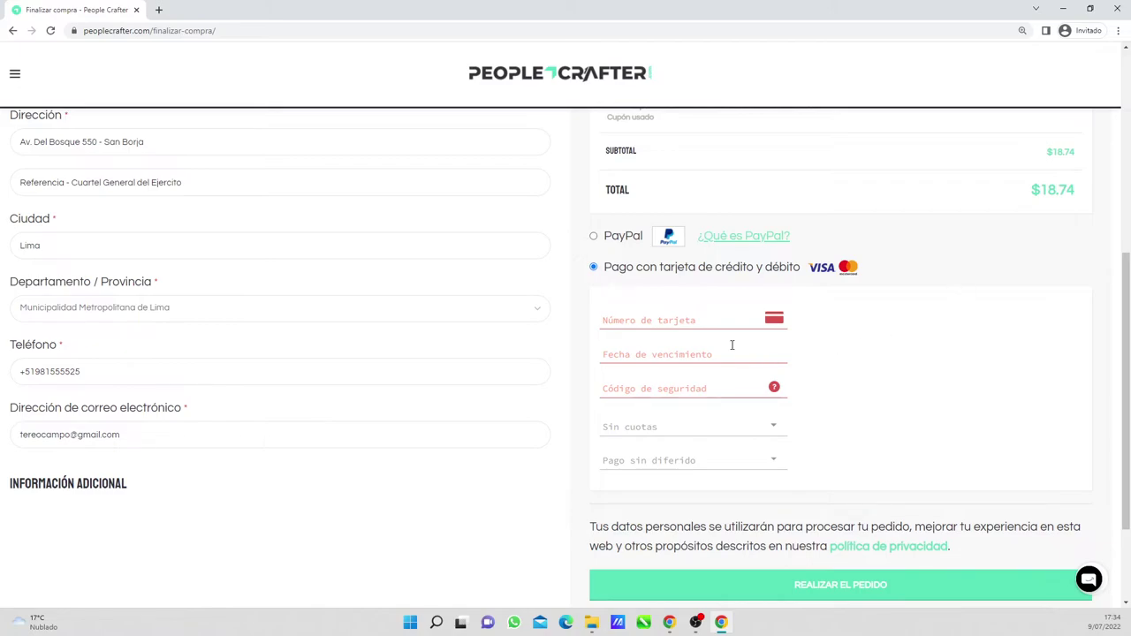
key("ctrl+minus")
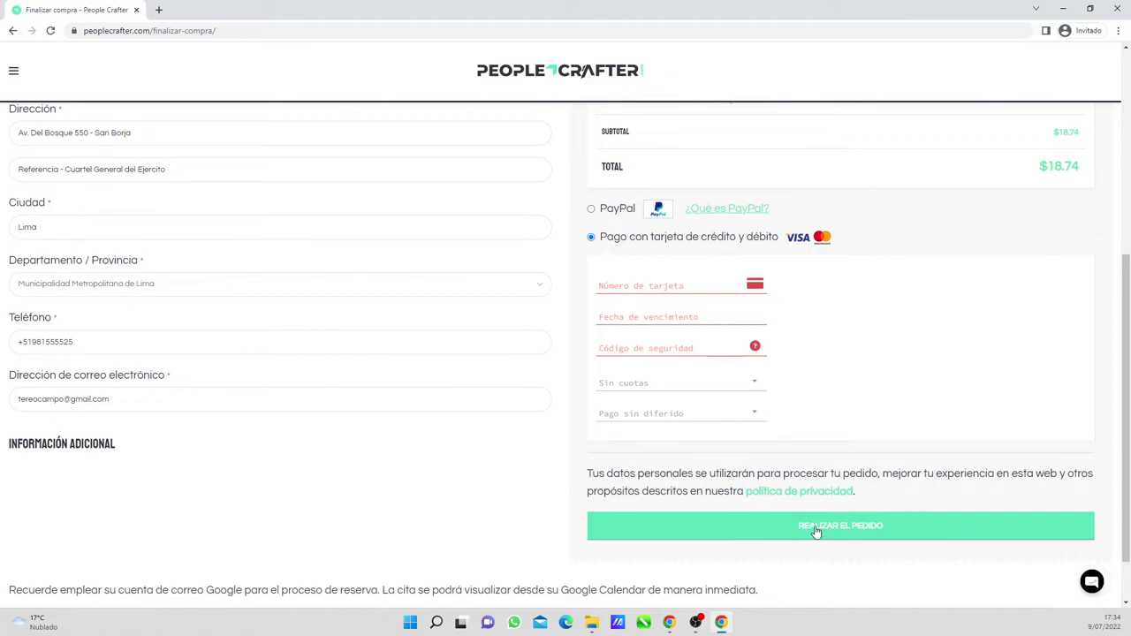
scroll(835, 467, "up", 1)
scroll(835, 466, "up", 3)
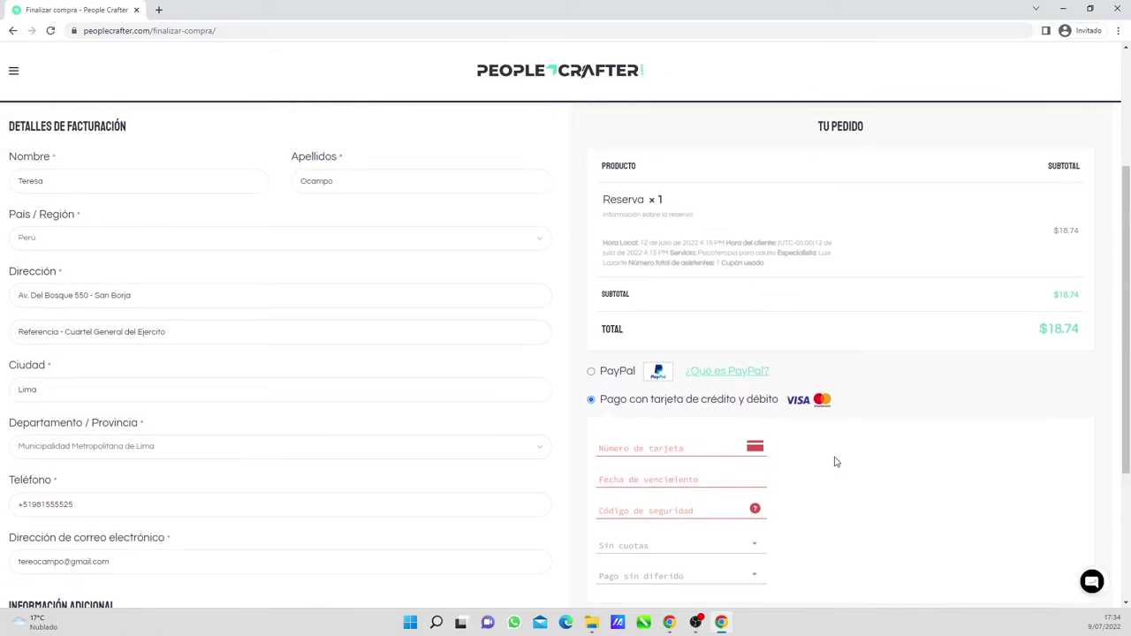
scroll(835, 462, "down", 1)
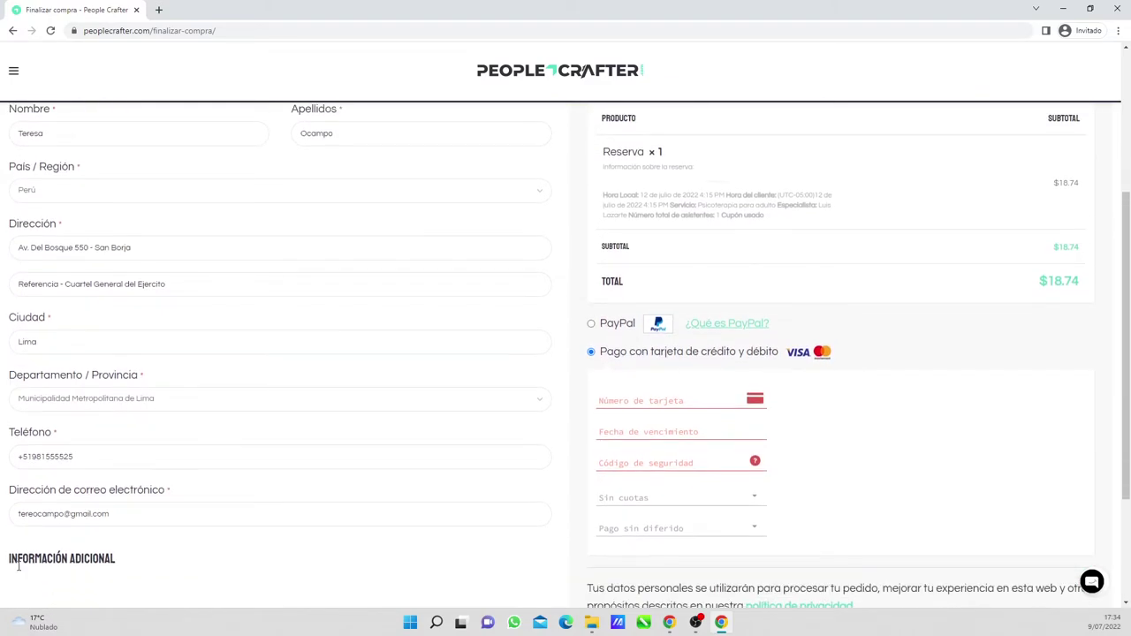